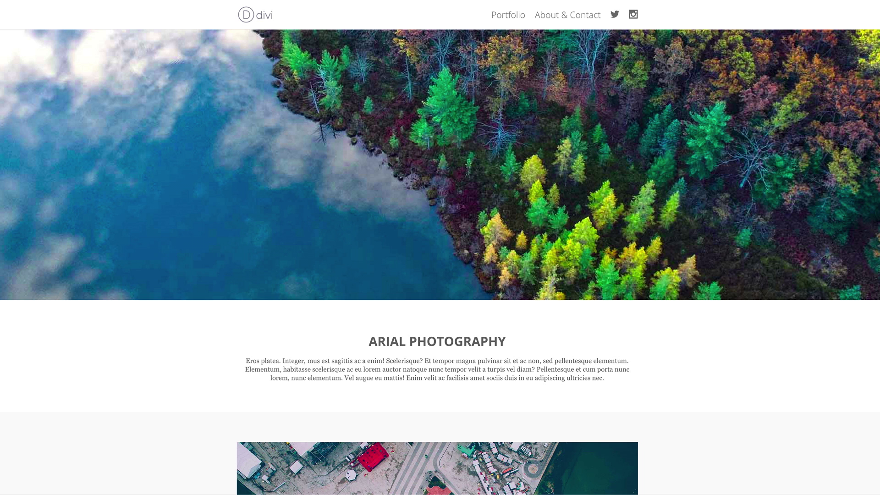
Step: Scroll through the Aerial Photography, Black & White and Light Painting demo portfolio layouts
scroll(440, 158, down, 5)
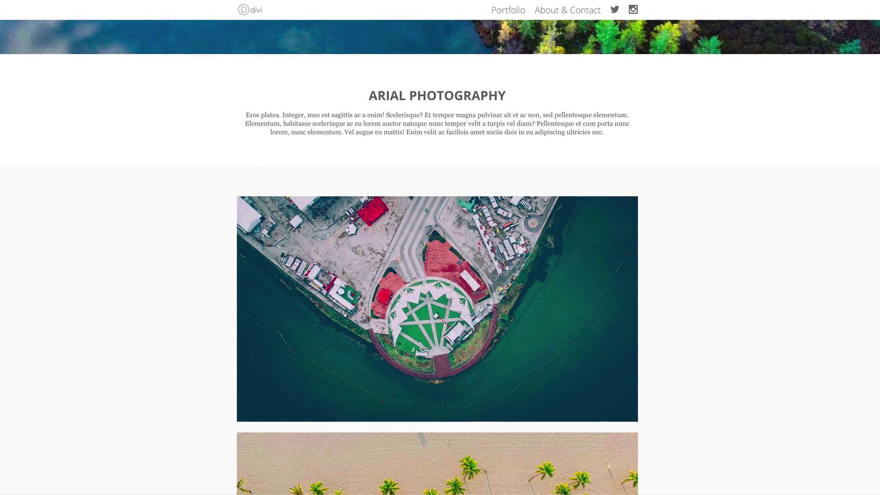
scroll(441, 248, down, 2)
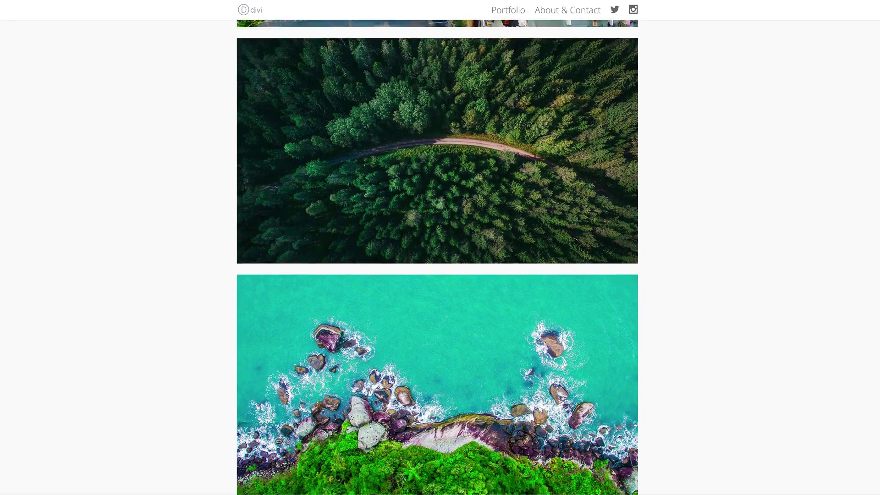
scroll(440, 248, down, 2)
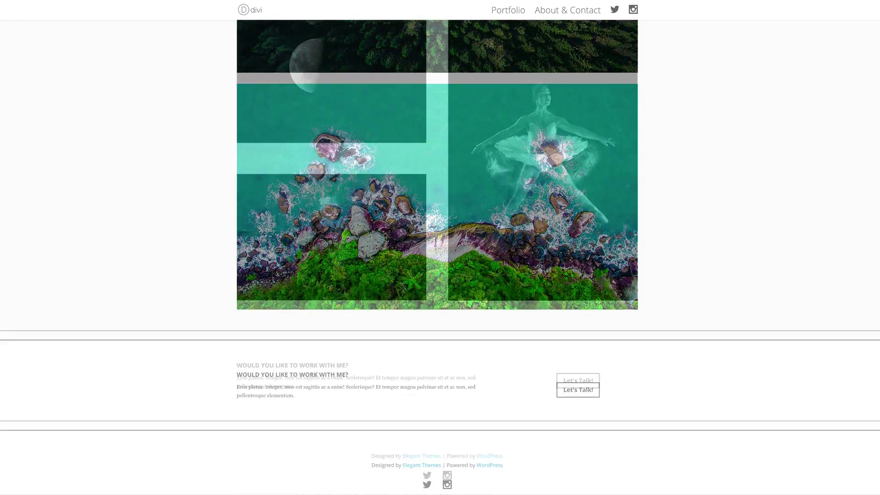
scroll(440, 248, up, 3)
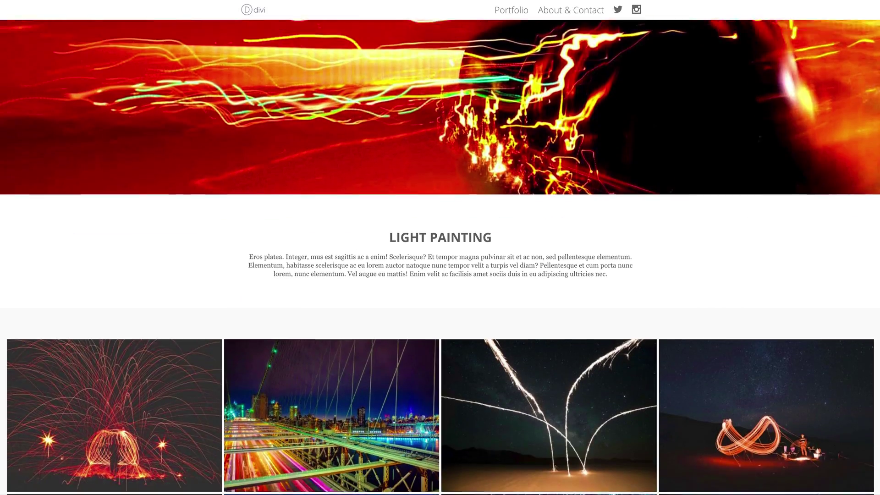
scroll(440, 248, down, 6)
scroll(440, 247, down, 8)
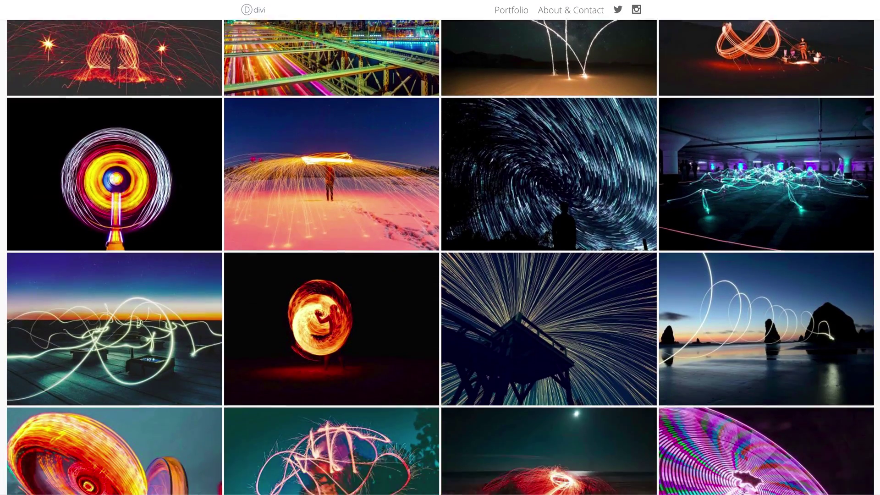
scroll(440, 248, down, 4)
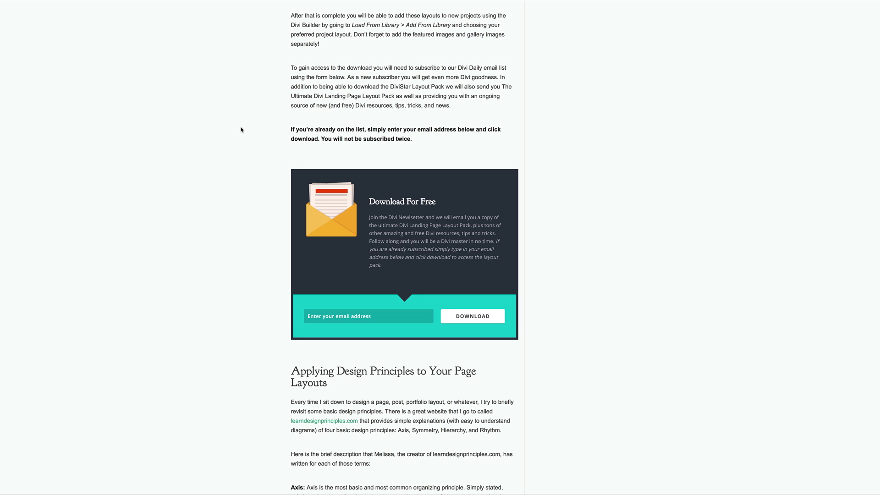
Step: Submit an email address in the Download For Free form and download the portfolio layout pack zip
scroll(243, 119, up, 3)
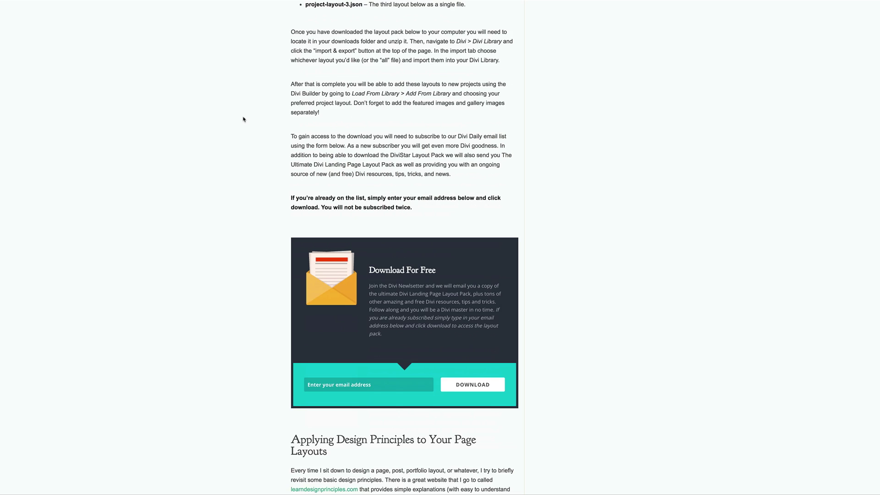
scroll(244, 119, down, 5)
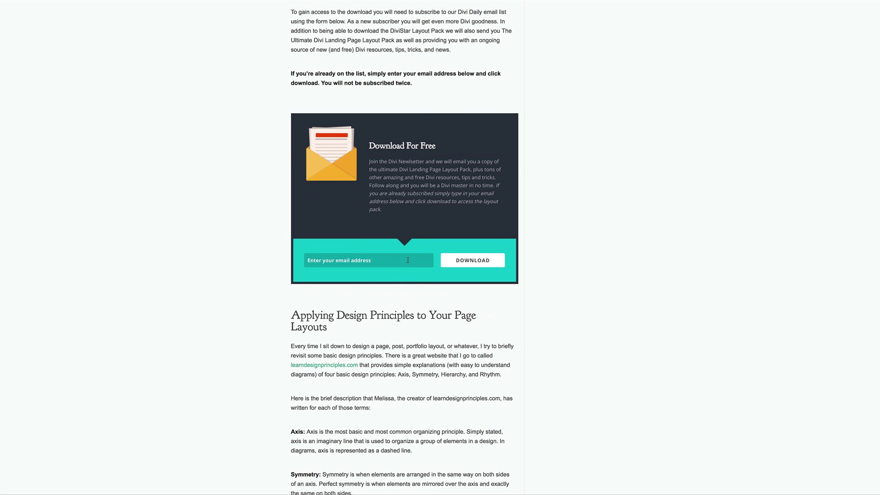
click(475, 266)
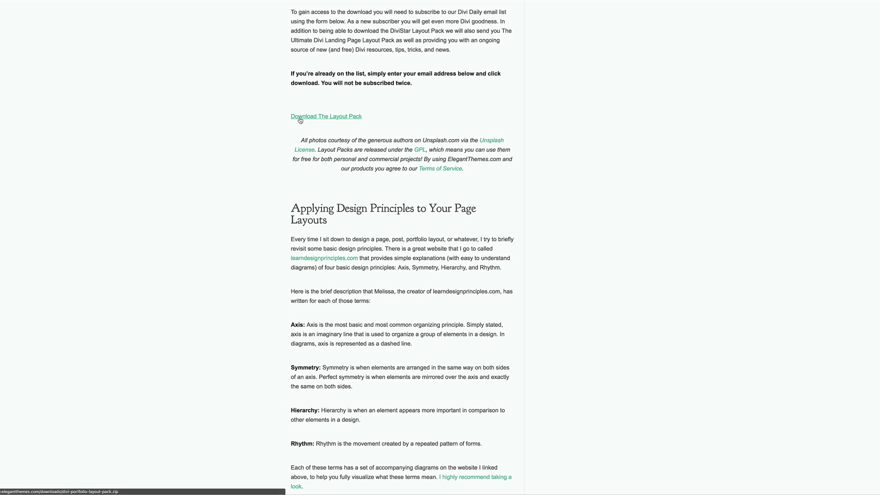
click(356, 118)
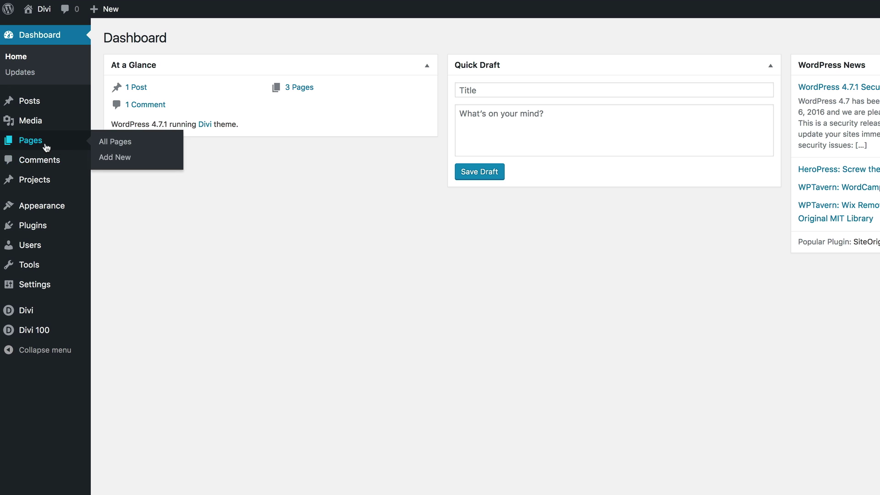
Step: Open the Divi Library's Import & Export dialog on the Import tab
mouse_move(39, 315)
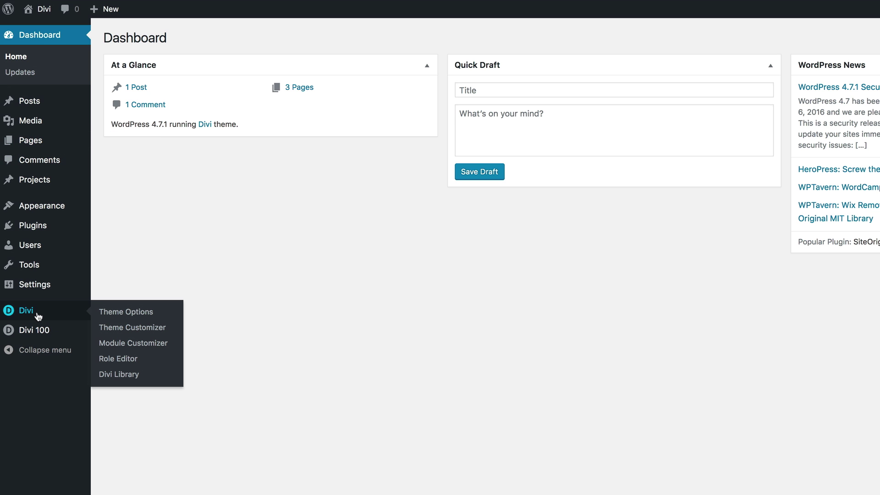
click(124, 377)
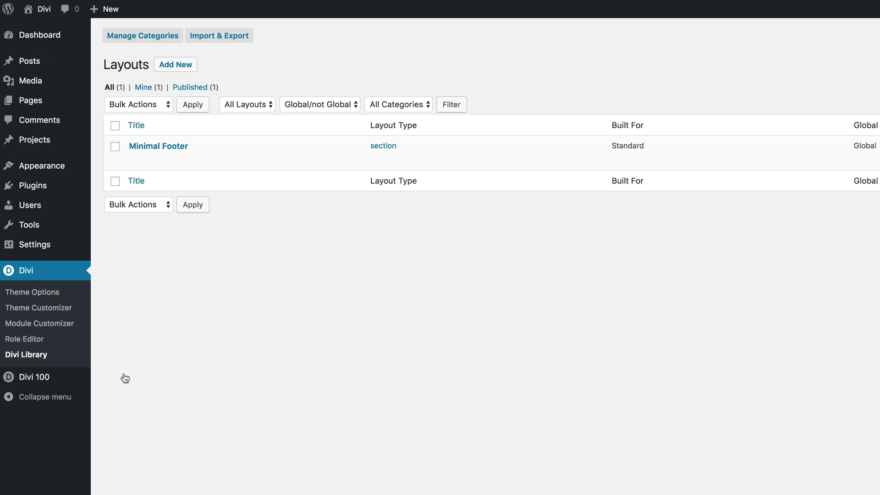
click(234, 40)
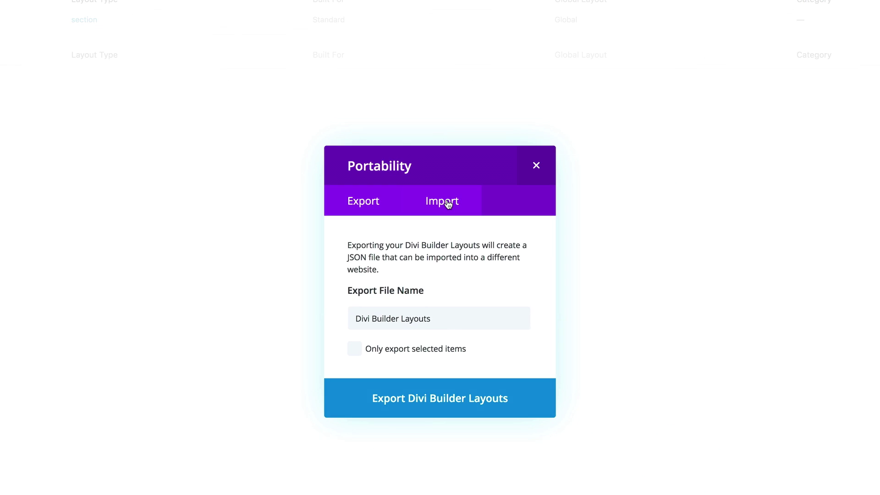
click(747, 329)
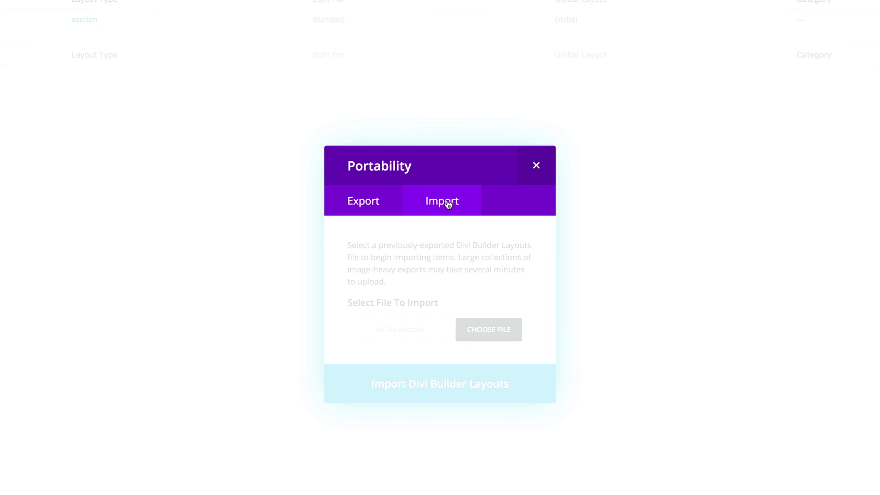
Step: Browse the downloaded layout pack folder and choose all-project-layouts.json as the import file
click(495, 331)
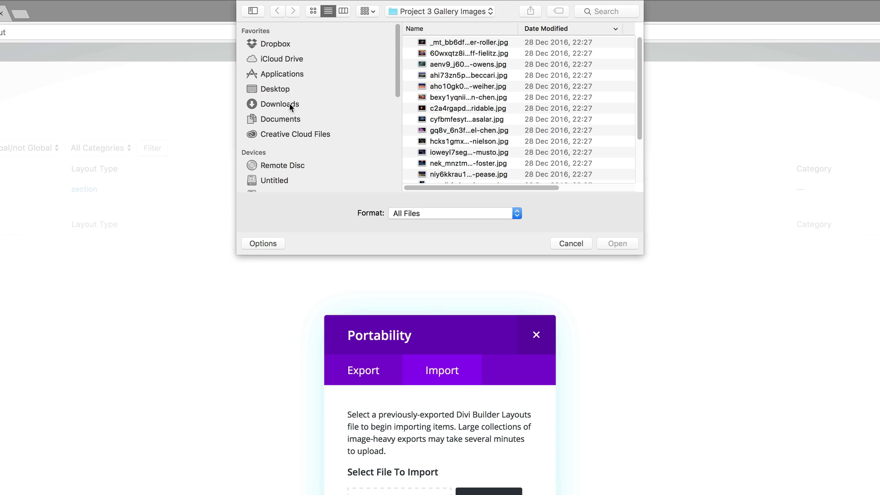
click(291, 104)
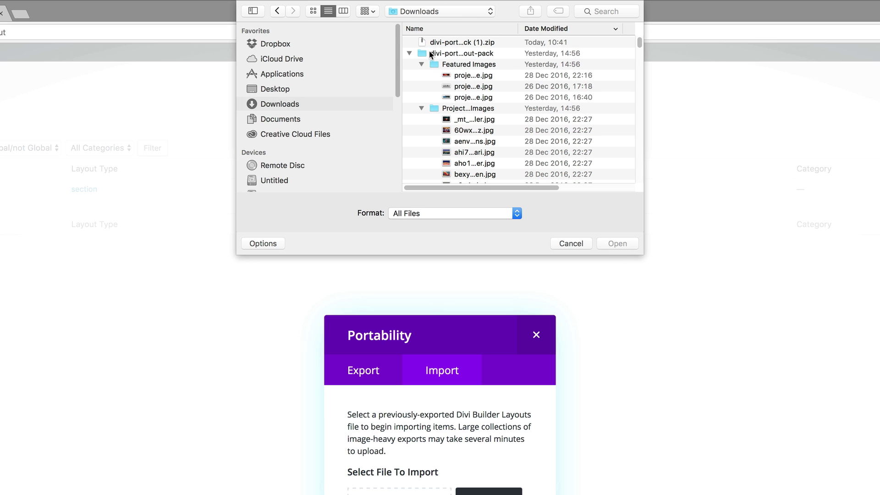
click(410, 53)
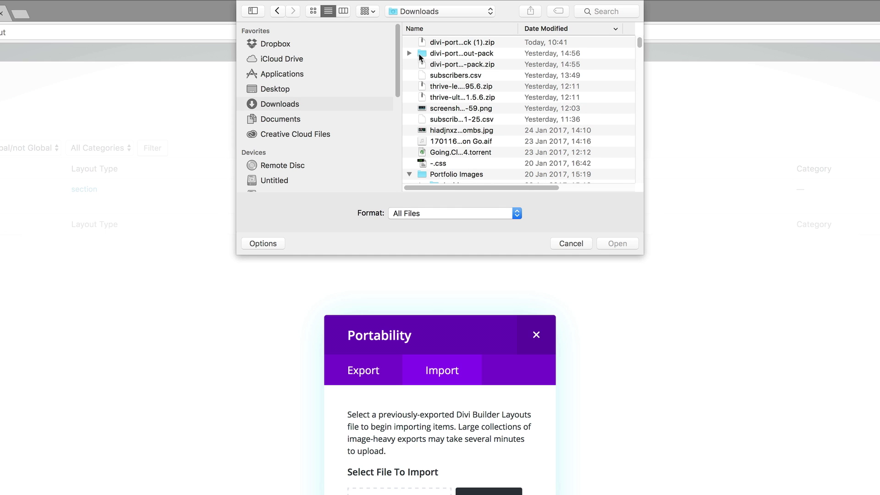
click(409, 53)
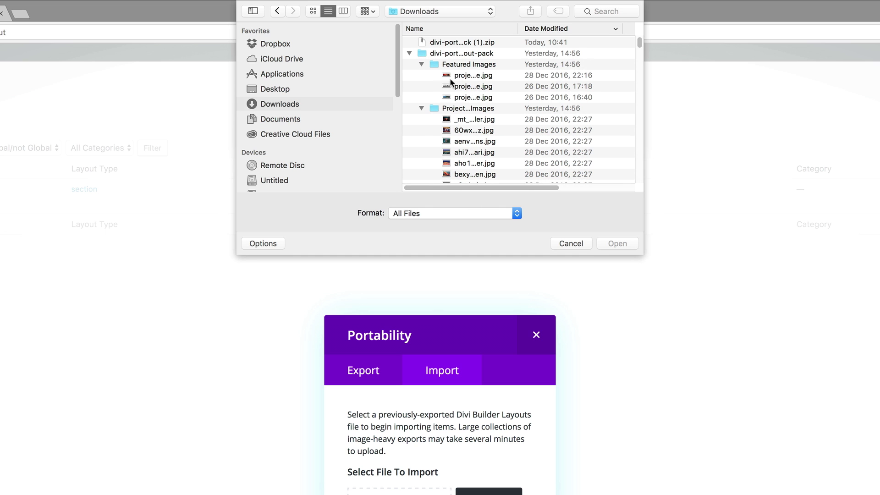
click(420, 108)
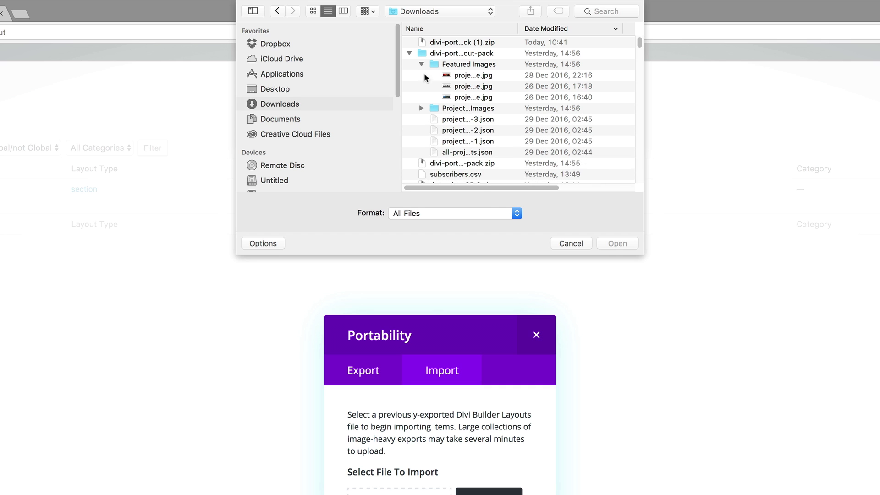
click(421, 64)
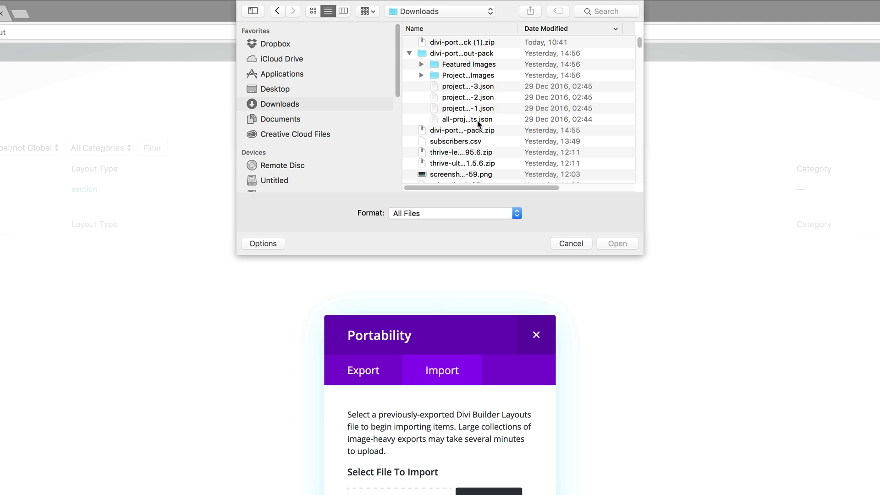
click(477, 122)
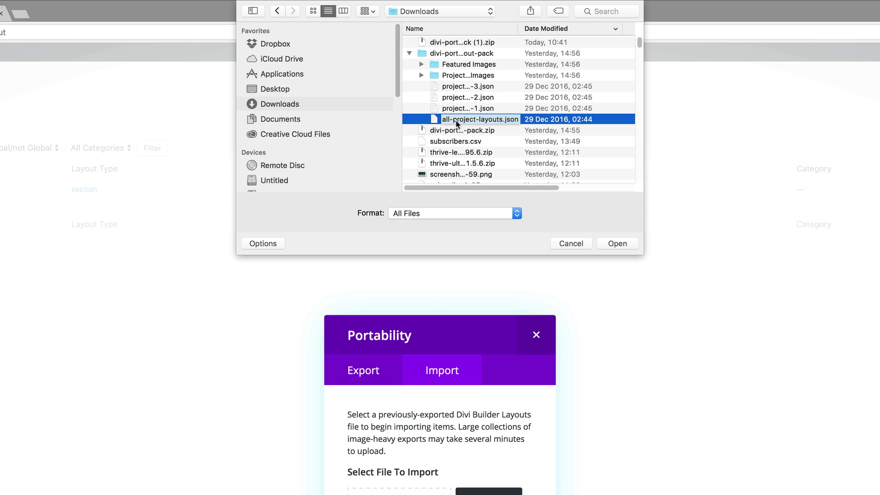
click(625, 243)
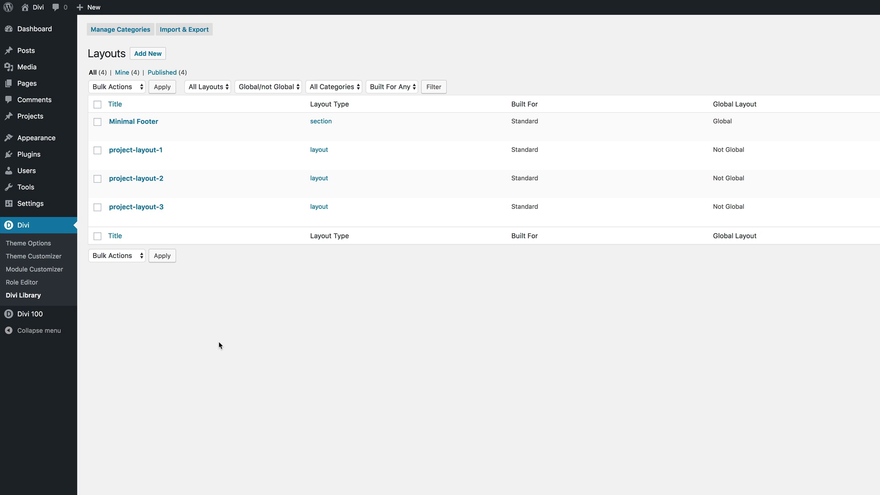
Step: Wait for the Divi Library to list project-layout-1, project-layout-2 and project-layout-3
mouse_move(39, 87)
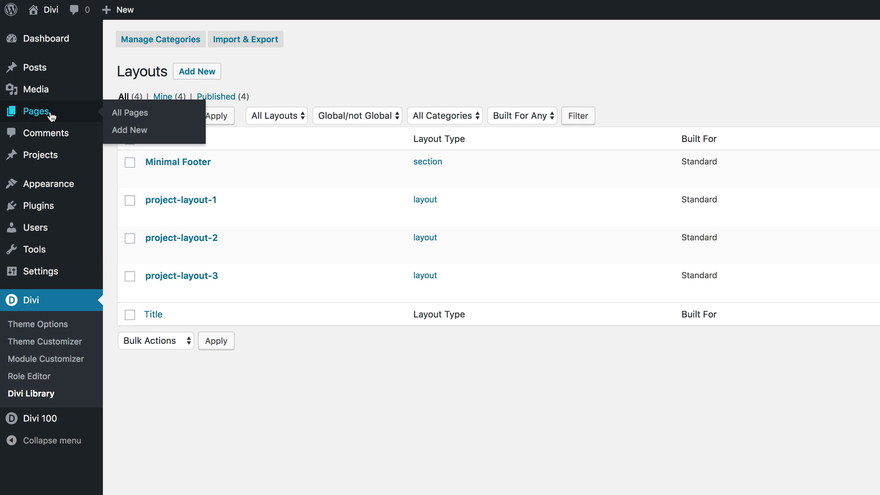
Step: Create a new page titled 'project 2' and switch it to the Divi Builder
click(127, 134)
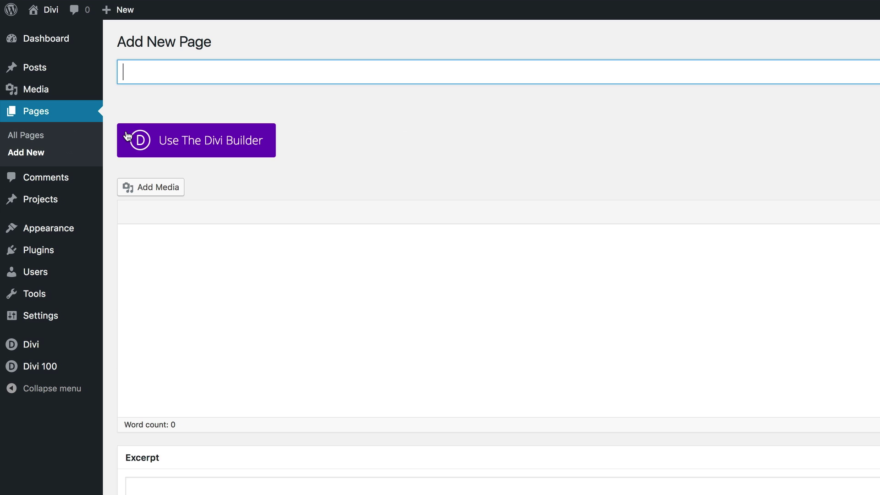
click(171, 72)
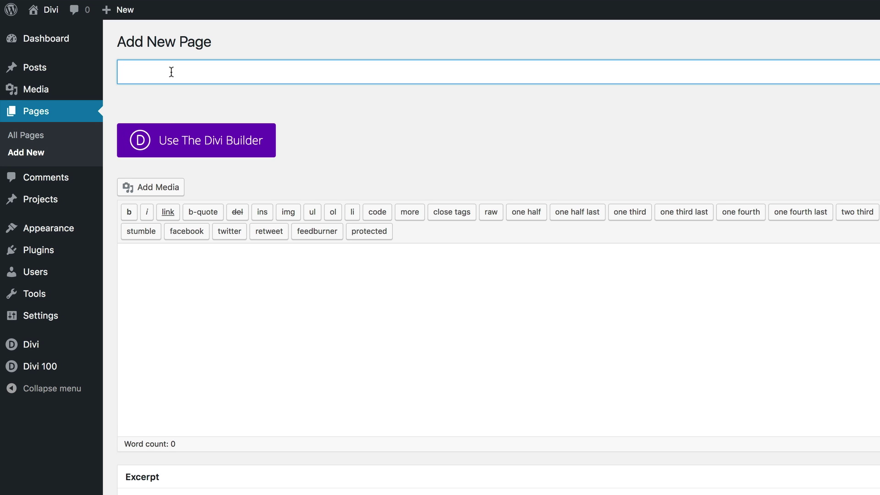
text(project 2)
click(222, 139)
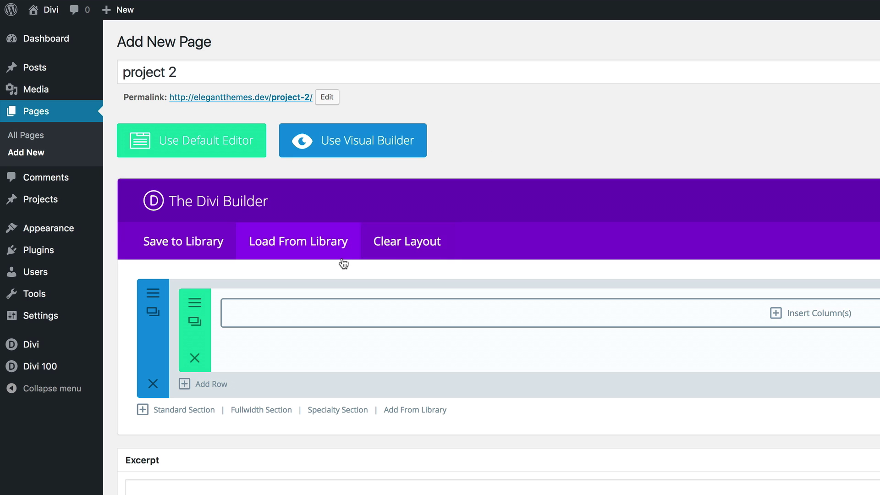
Step: Load project-layout-2 from the library, publish the page, and view it live
click(295, 245)
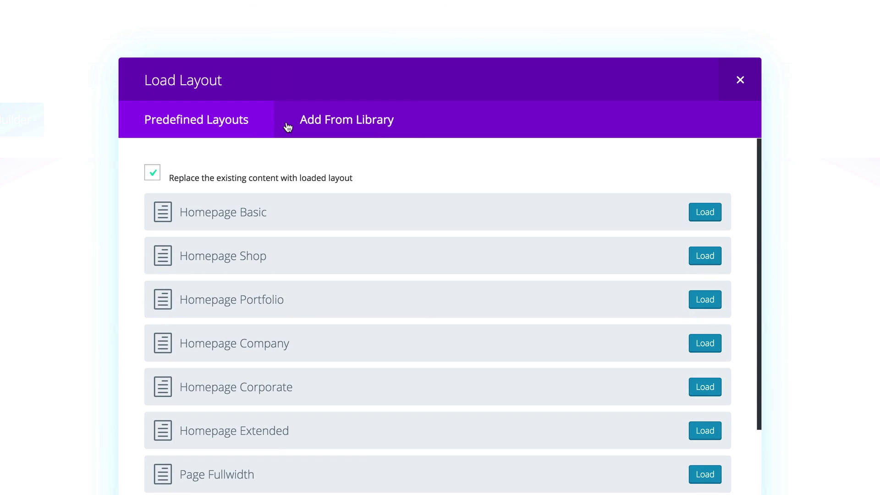
click(312, 122)
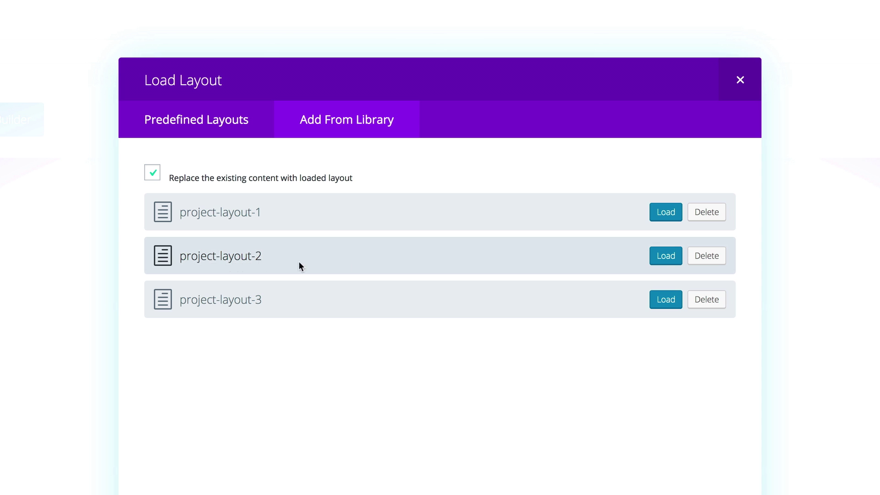
click(667, 257)
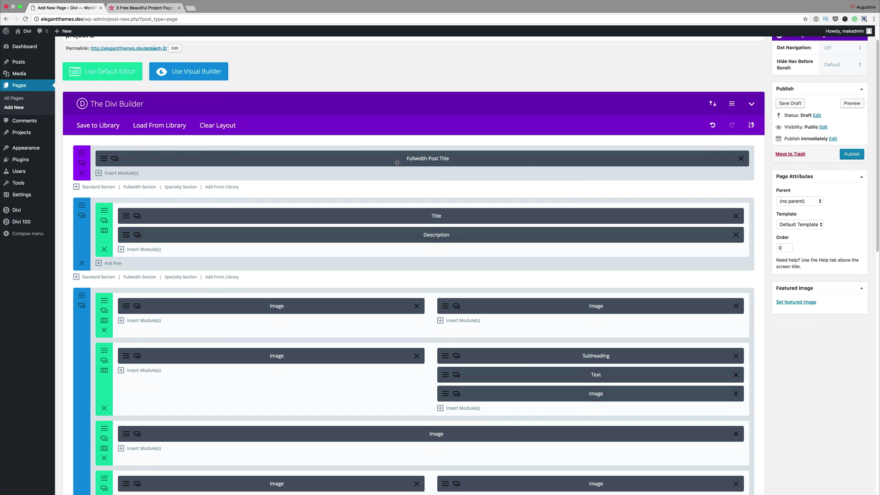
scroll(587, 179, down, 5)
scroll(585, 289, up, 6)
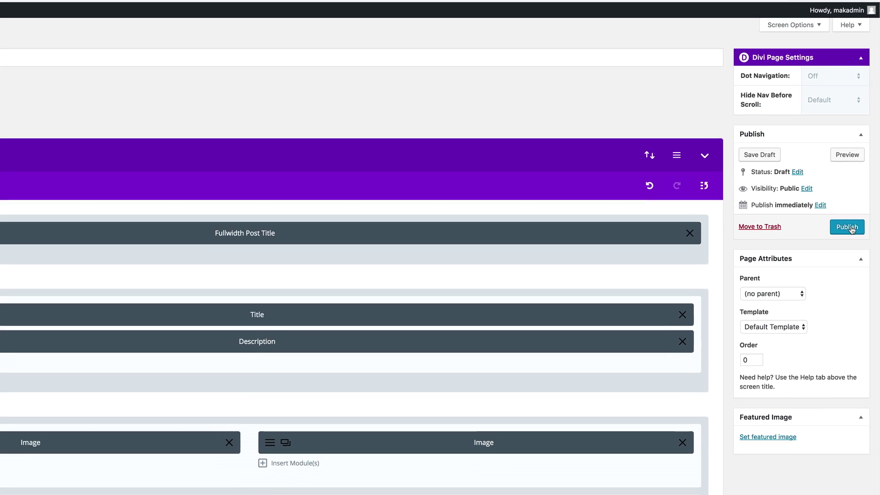
click(851, 228)
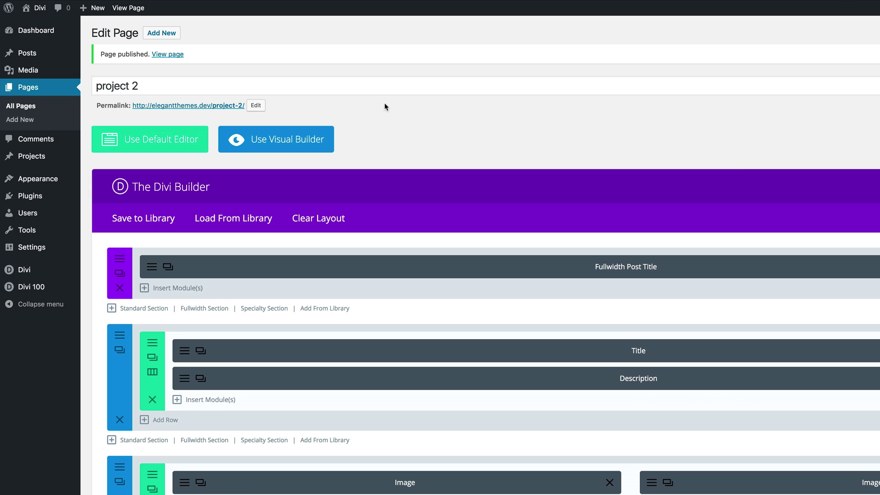
click(168, 55)
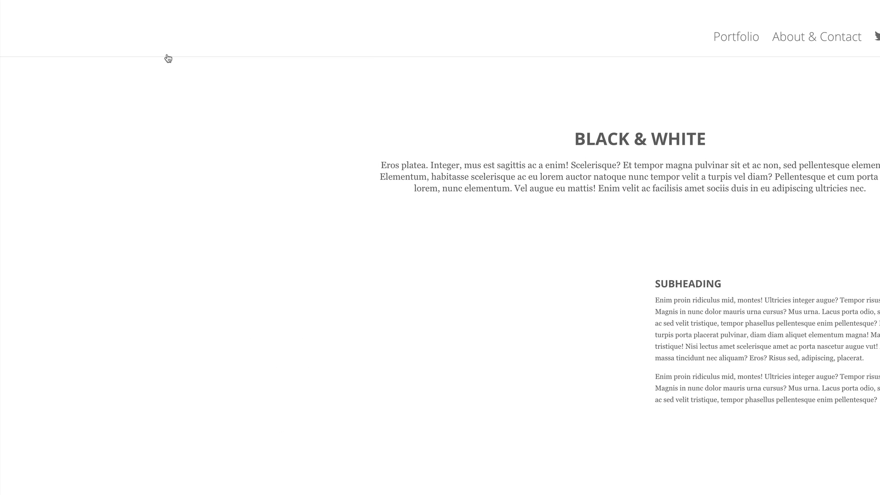
Step: Scroll the live project 2 page and open the empty top section's settings
scroll(116, 263, down, 6)
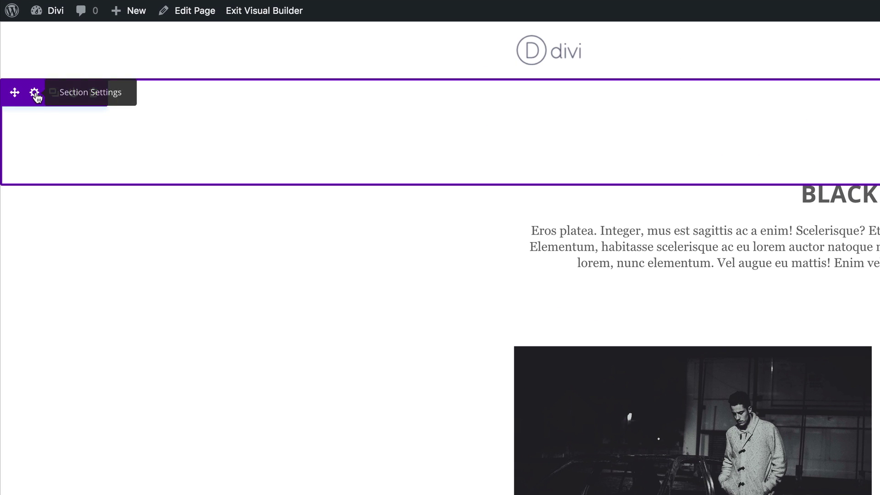
click(35, 93)
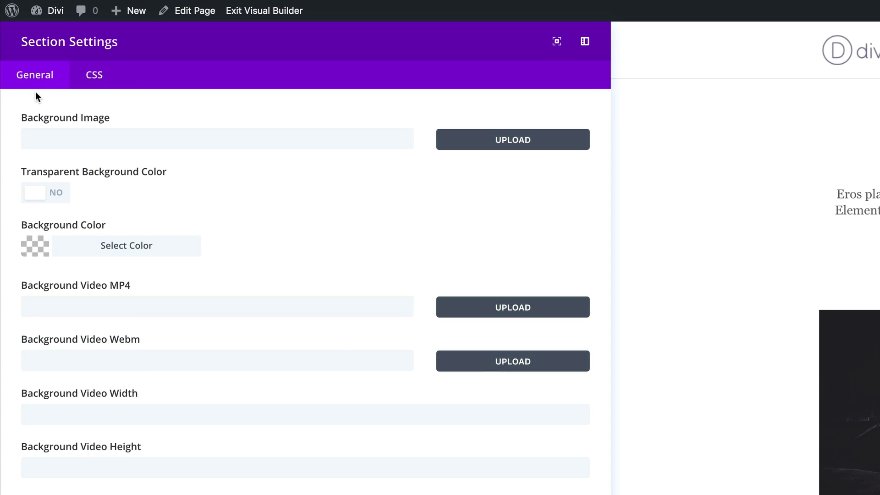
Step: Upload project-2-featured-image.jpg from Featured Images and set it as the section's background image
click(517, 141)
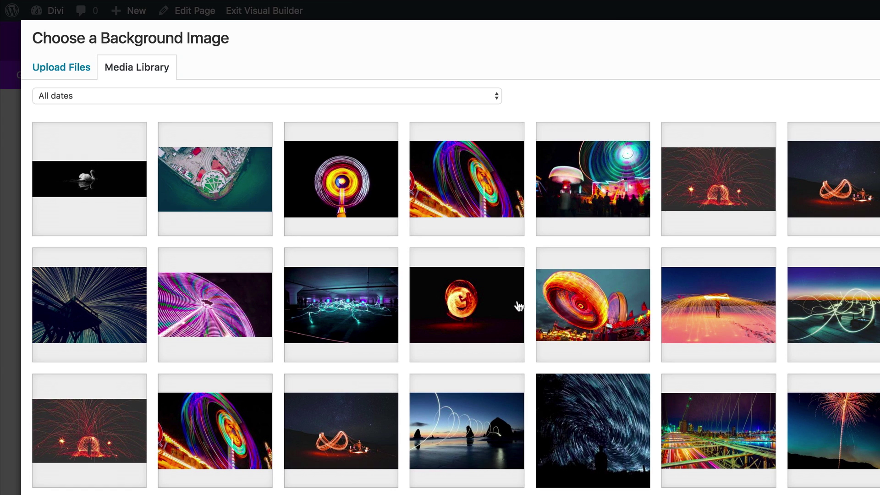
click(54, 71)
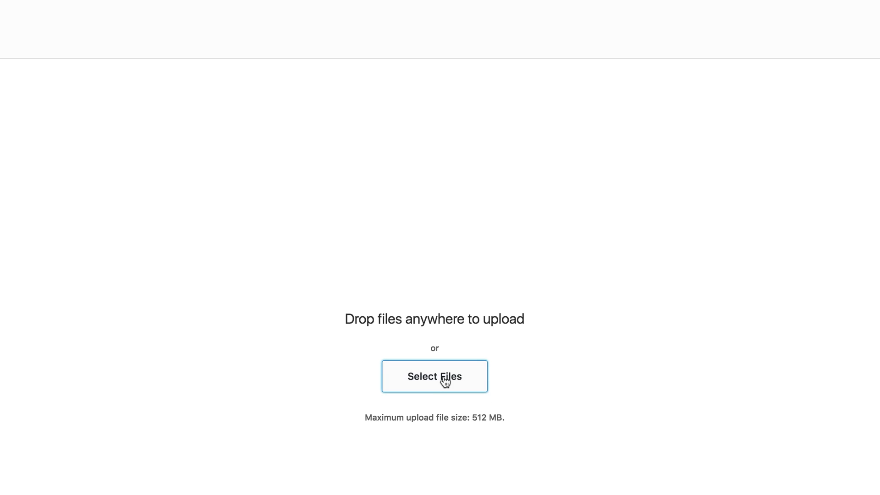
click(445, 381)
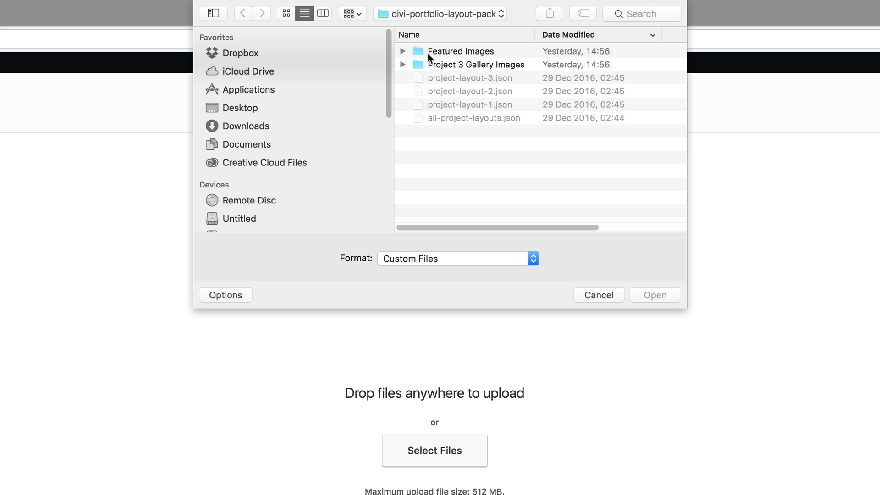
click(403, 51)
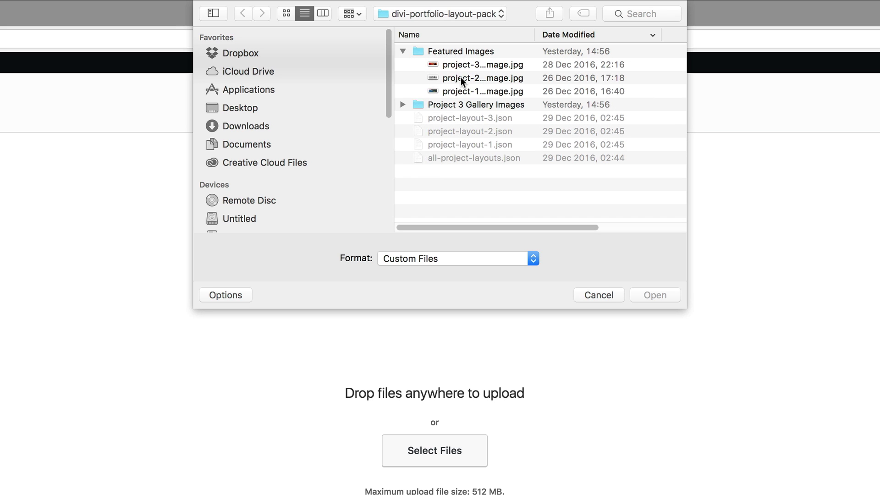
click(461, 80)
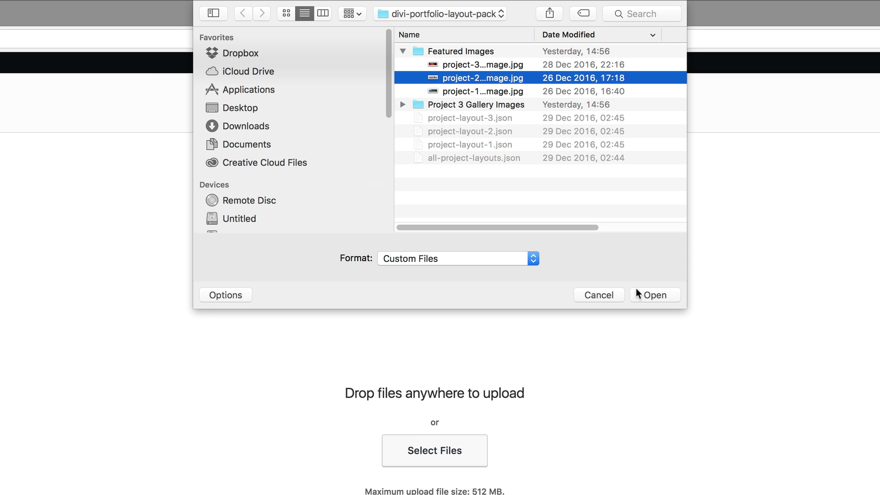
click(653, 294)
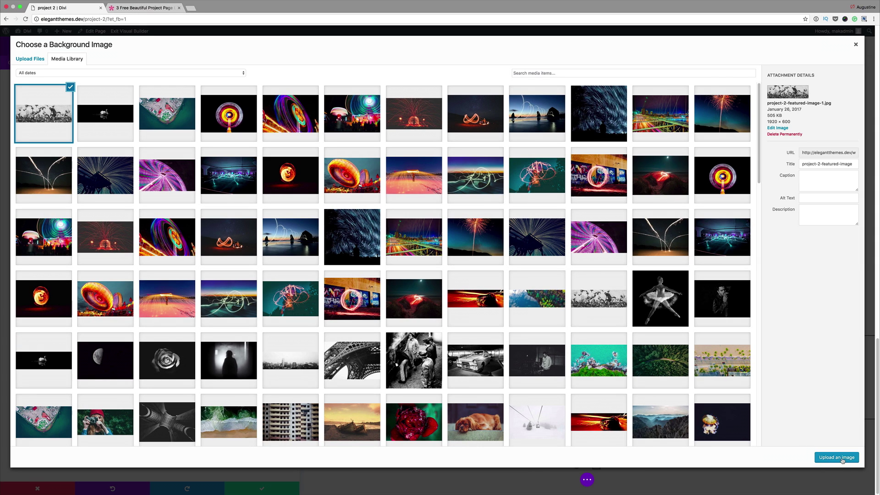
click(837, 457)
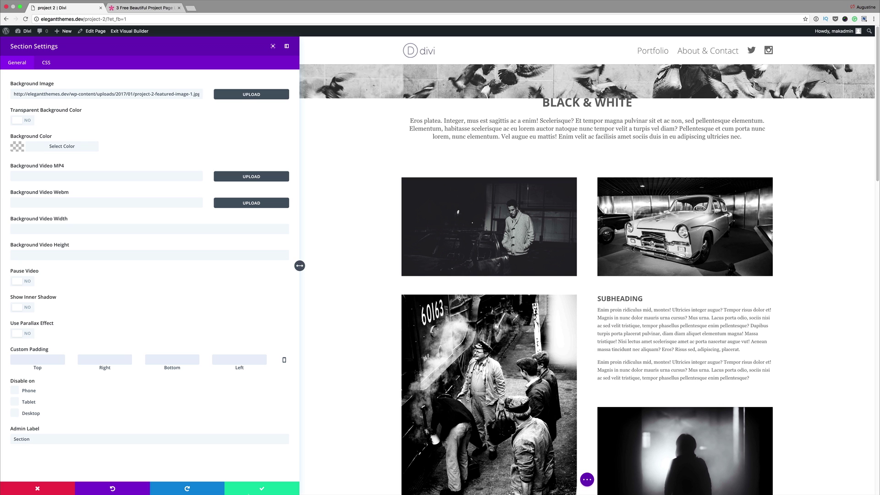
Step: Save the section background and drag its padding handles to make the pigeon header taller
click(262, 489)
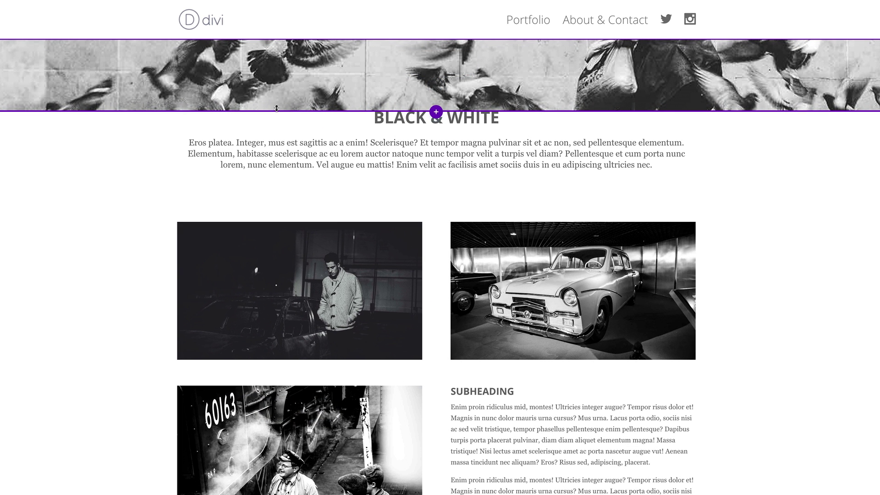
drag(277, 110, 282, 238)
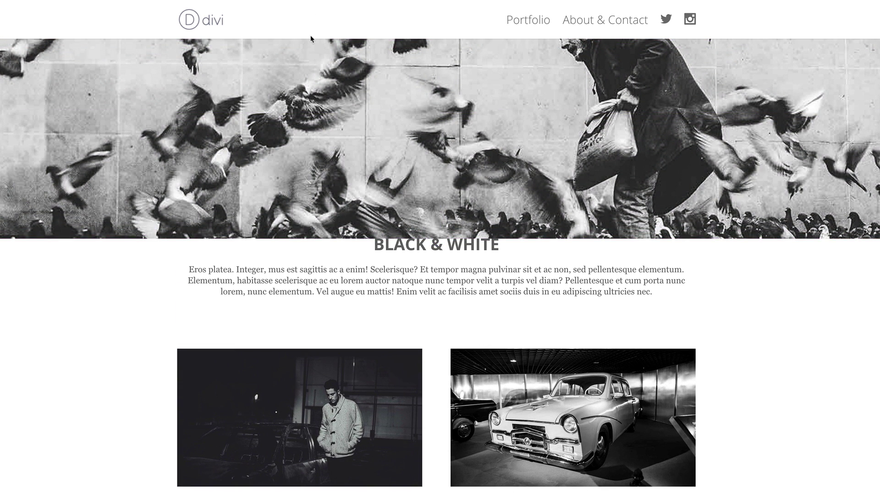
drag(313, 40, 322, 207)
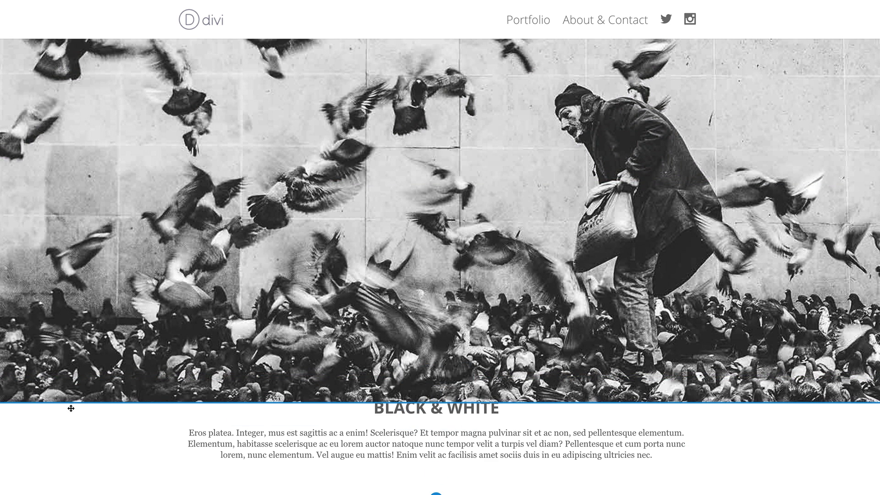
drag(72, 406, 76, 454)
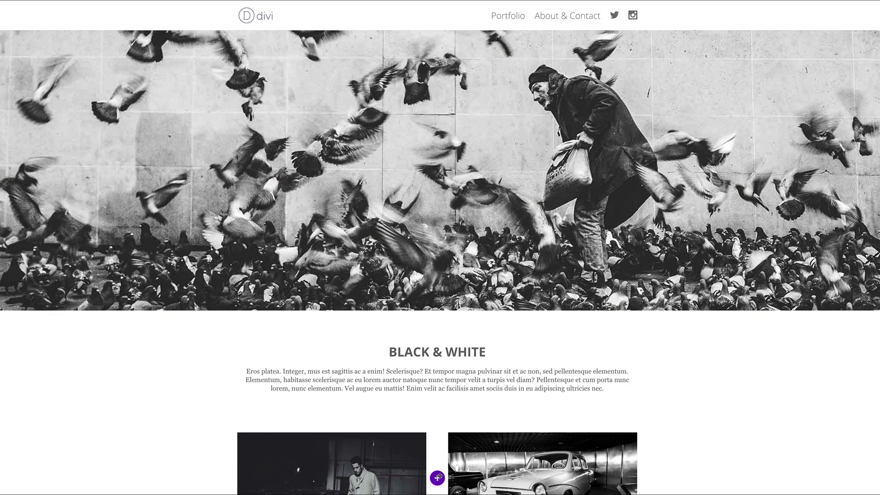
click(438, 478)
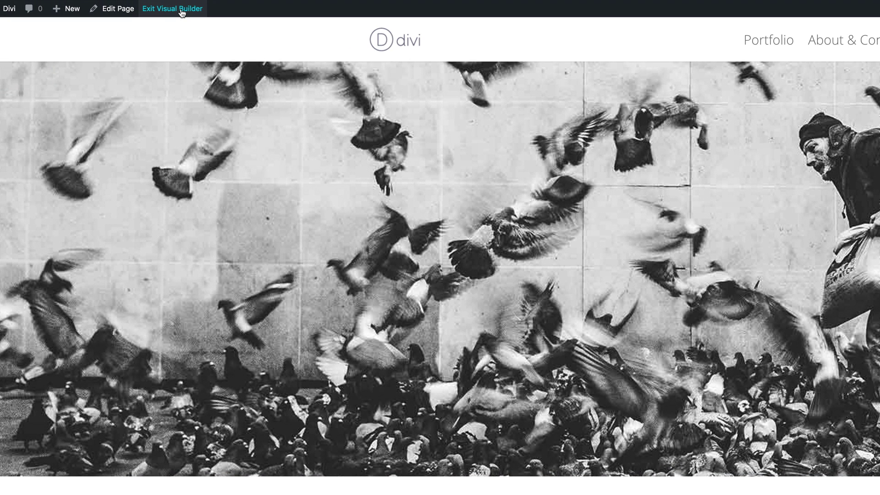
Step: Exit the Visual Builder and scroll the live project 2 page with its pigeon banner
click(182, 10)
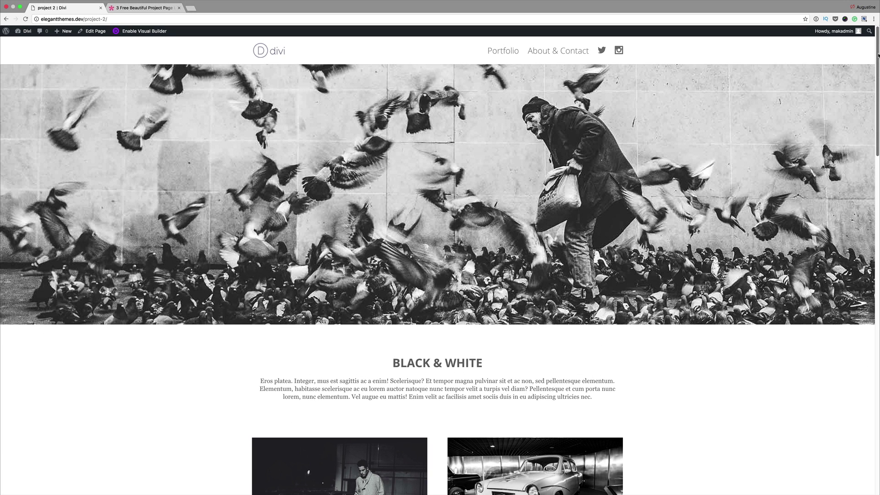
scroll(878, 55, down, 4)
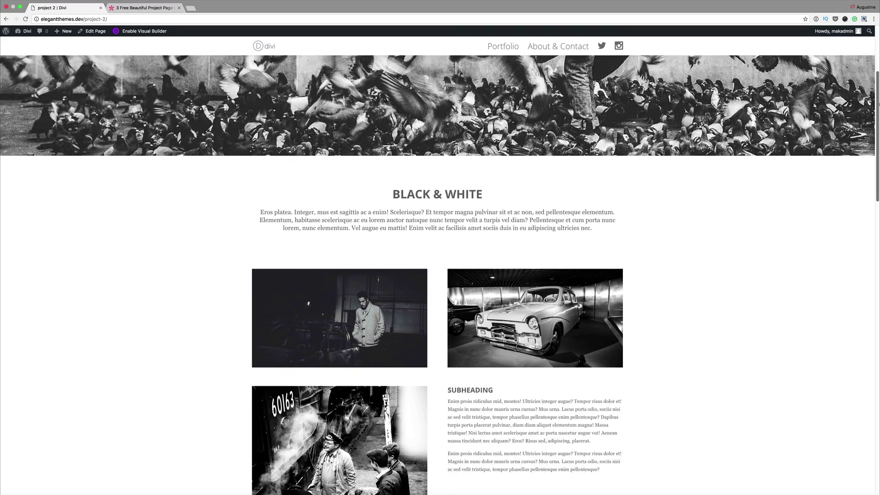